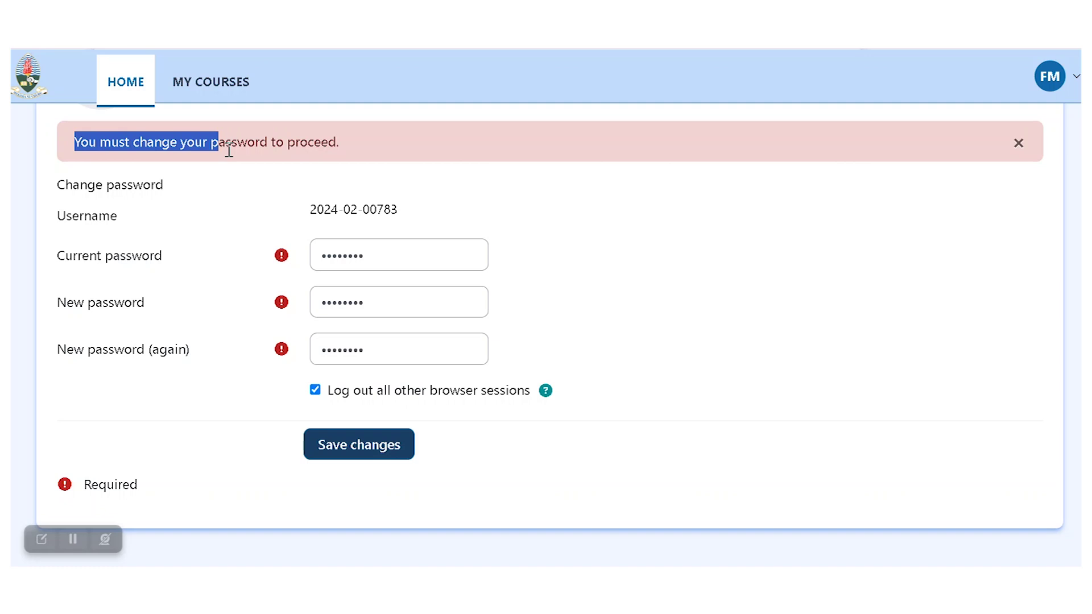
Step: Review the forced password-change notice and the current, new and repeated passwords, then save
{"action": "left_click_drag", "start_coordinate": [229, 150], "coordinate": [359, 162]}
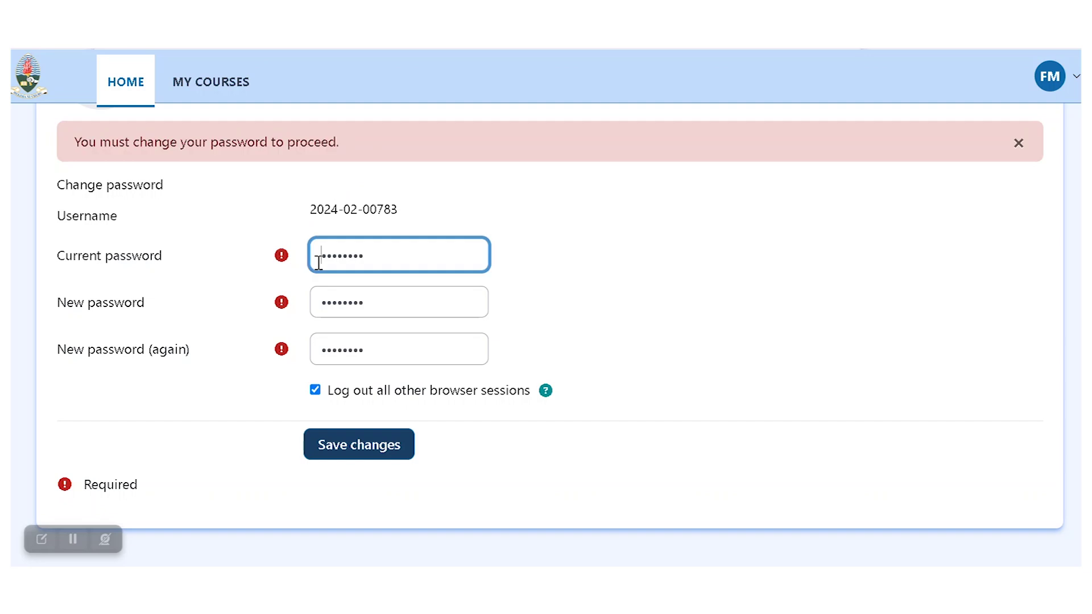
{"action": "left_click_drag", "start_coordinate": [316, 256], "coordinate": [384, 260]}
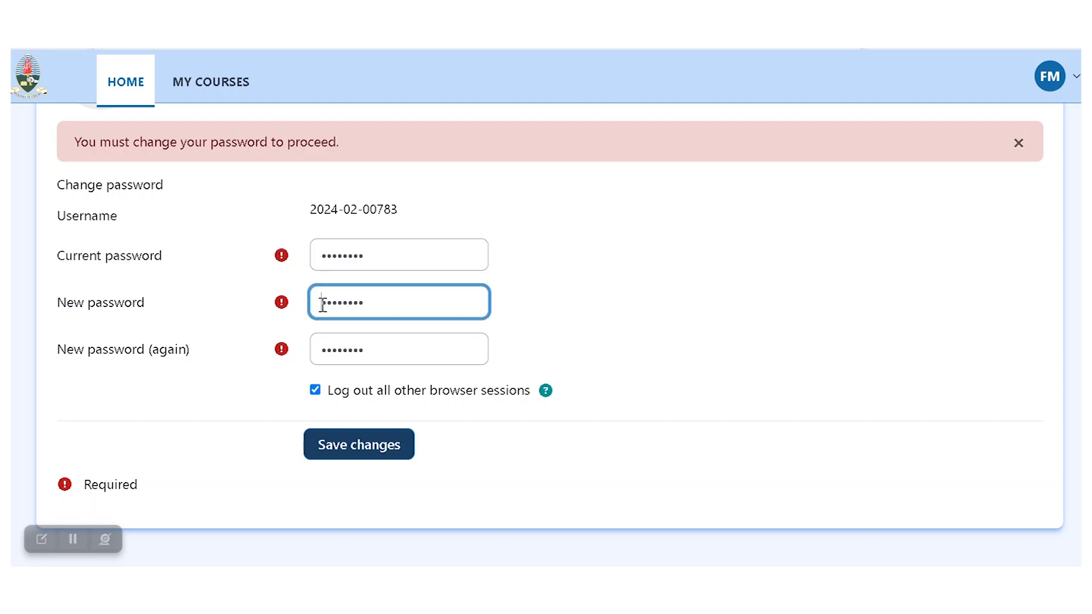
{"action": "left_click_drag", "start_coordinate": [323, 302], "coordinate": [381, 308]}
{"action": "left_click_drag", "start_coordinate": [321, 350], "coordinate": [381, 354]}
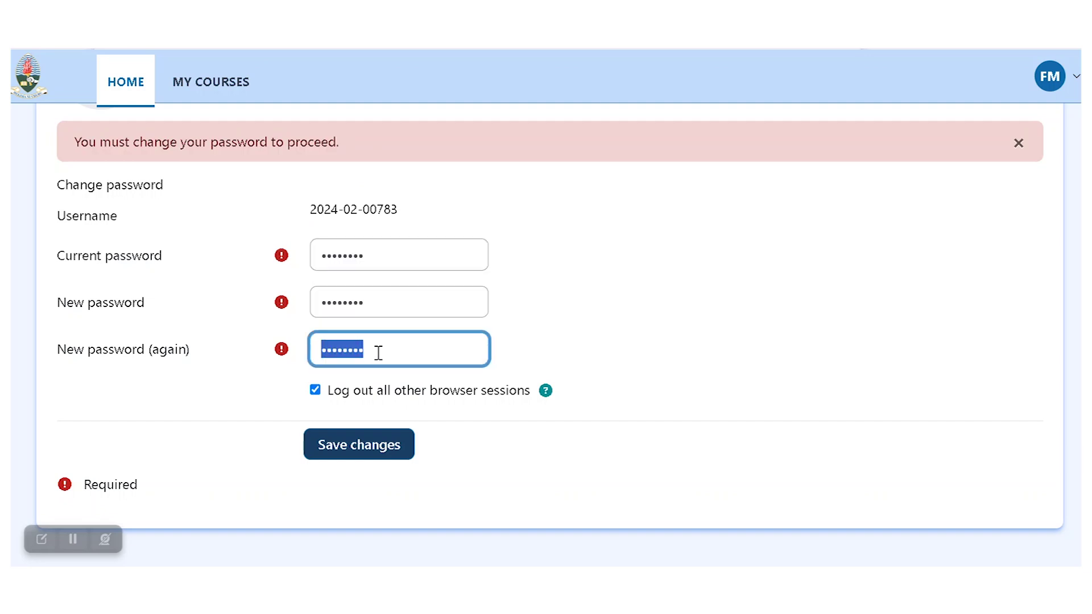
{"action": "left_click", "coordinate": [368, 445]}
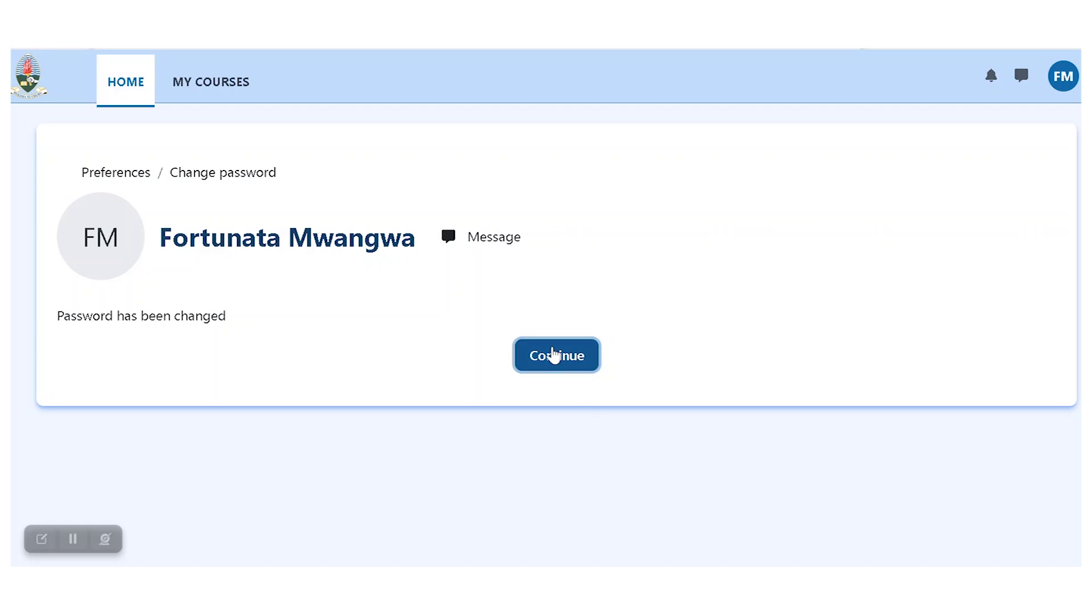
Step: Continue to the home dashboard and enter 'CSE 2021' in the course search box
{"action": "left_click", "coordinate": [554, 356]}
{"action": "left_click", "coordinate": [513, 314]}
{"action": "type", "text": "CSE 2021"}
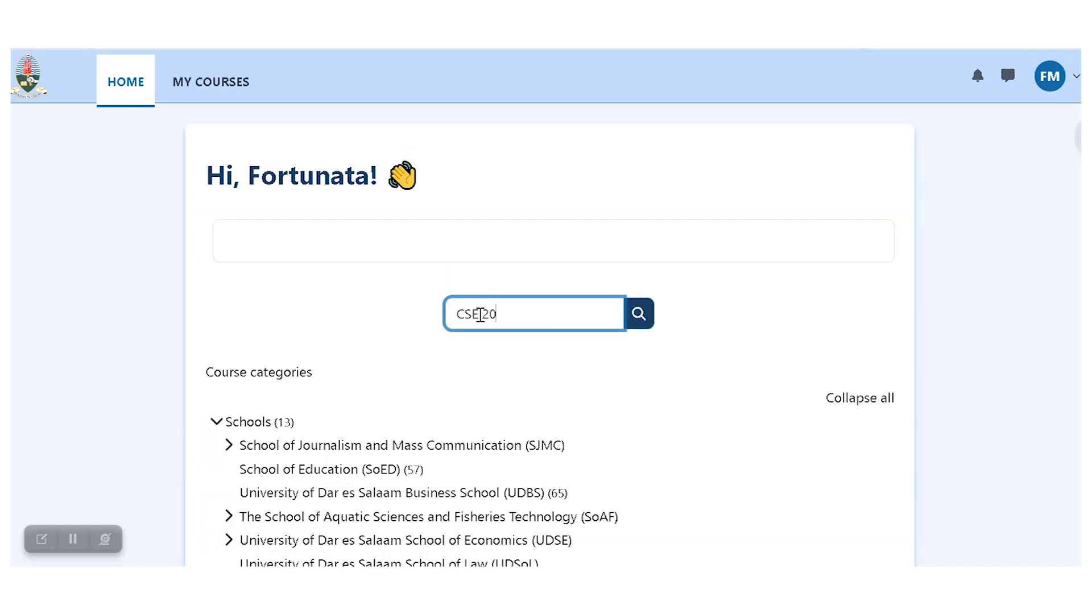
{"action": "left_click_drag", "start_coordinate": [455, 316], "coordinate": [580, 318]}
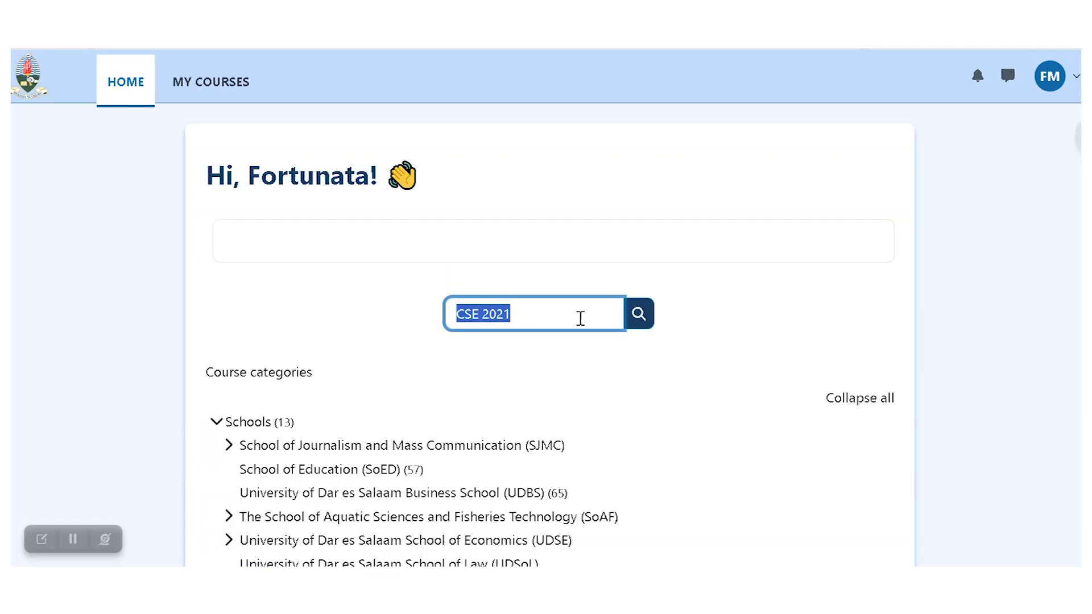